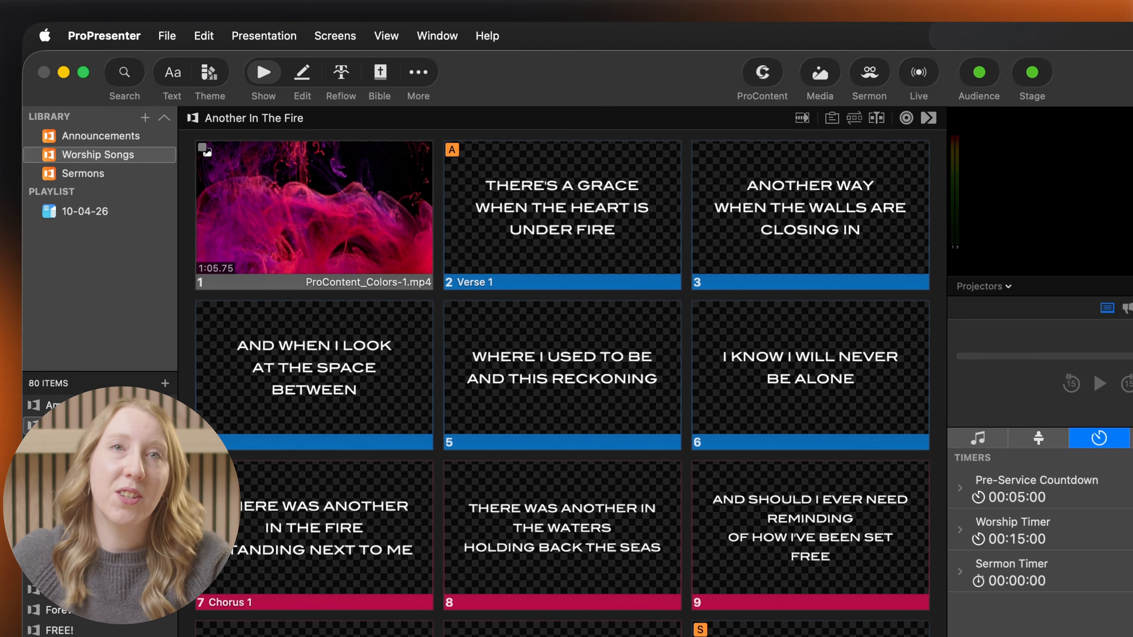
# Open the Resi page of the Integrations settings
pyautogui.click(181, 33)
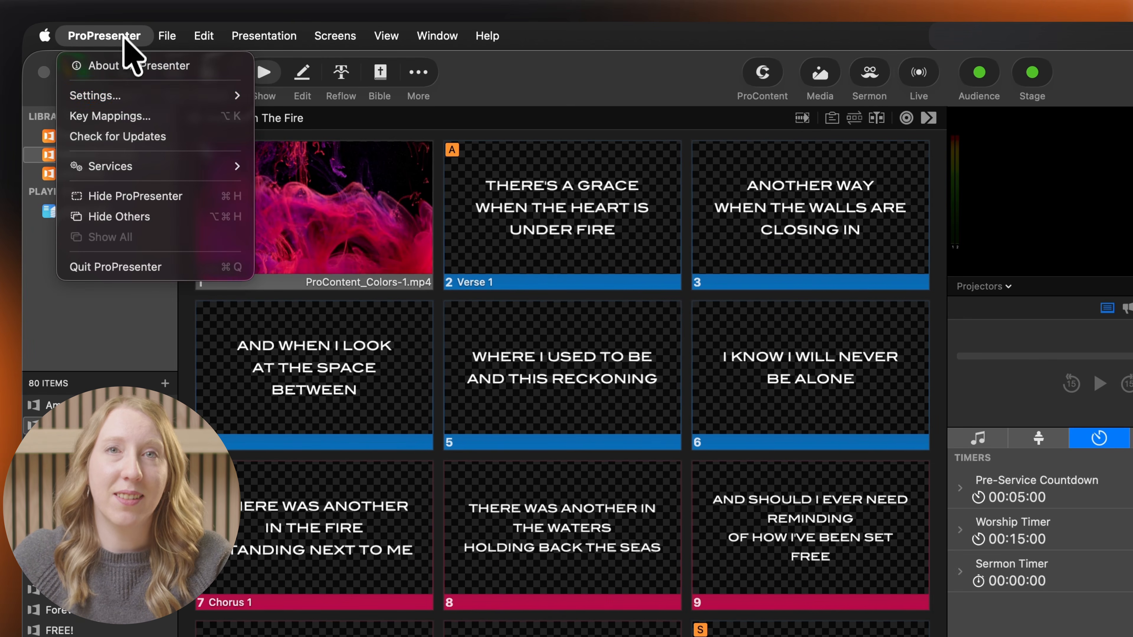
pyautogui.click(117, 95)
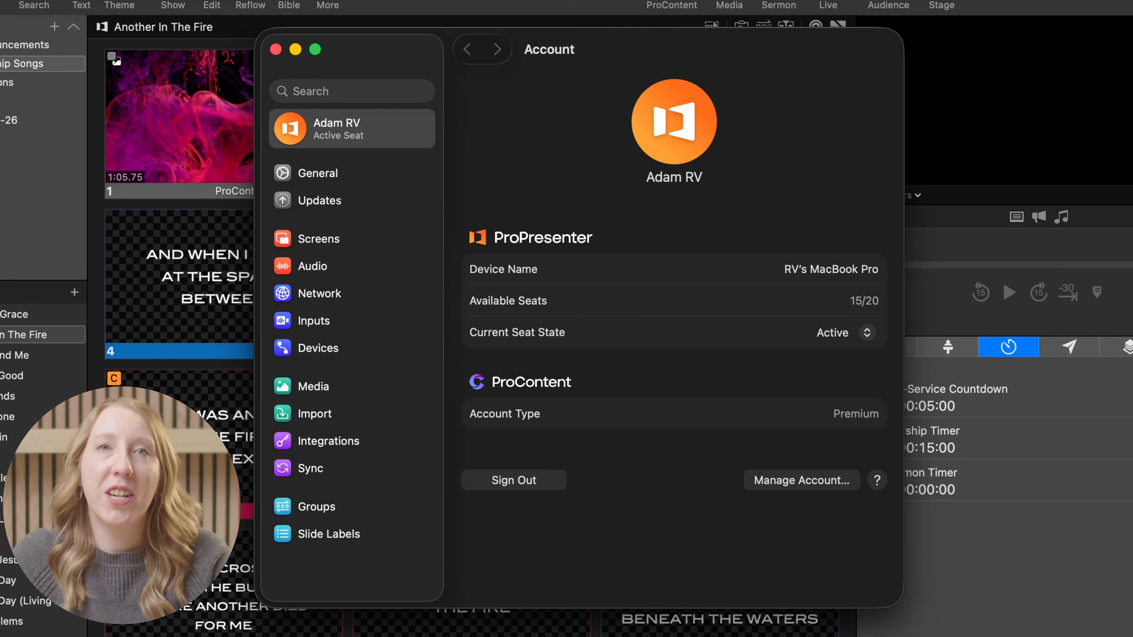
pyautogui.click(336, 441)
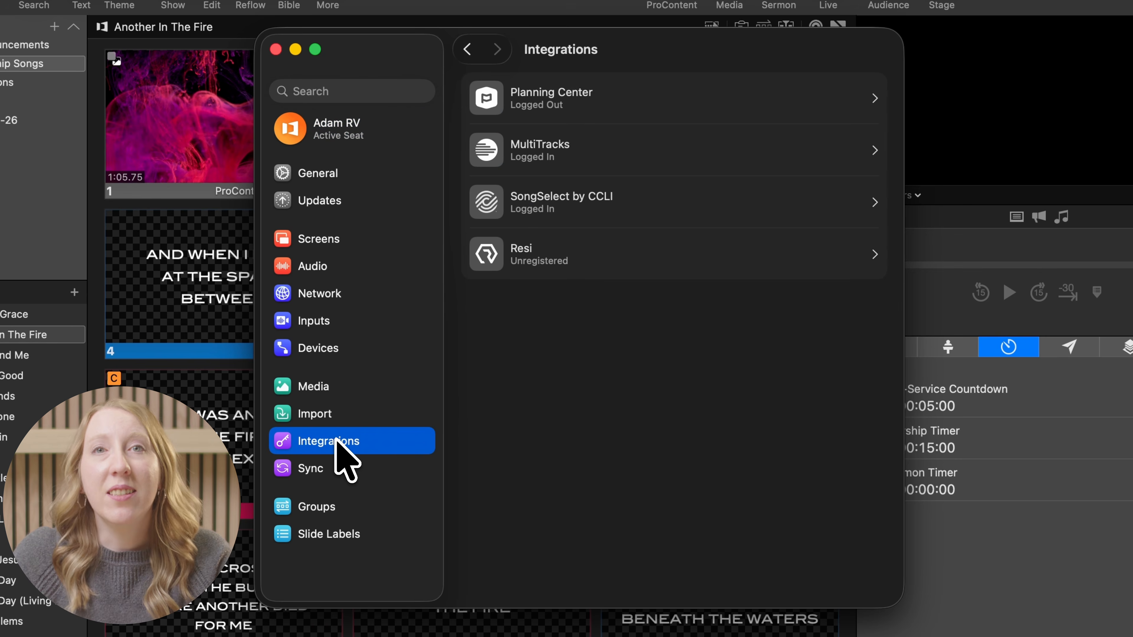
pyautogui.click(704, 258)
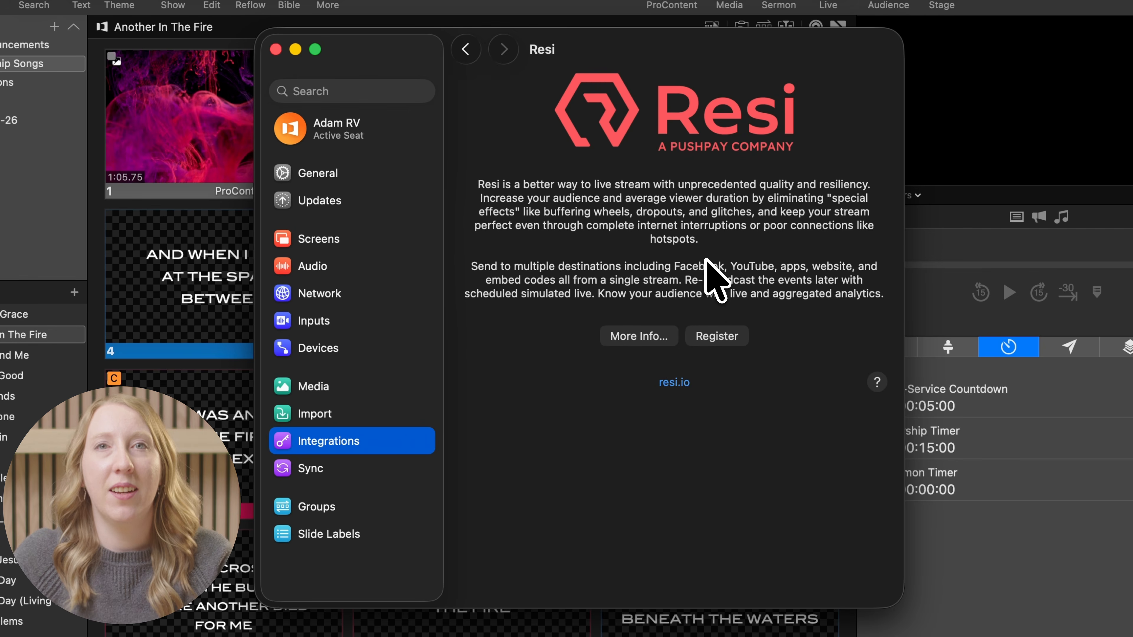
# Start Resi registration and sign in with the account e-mail and password
pyautogui.click(718, 336)
pyautogui.click(596, 245)
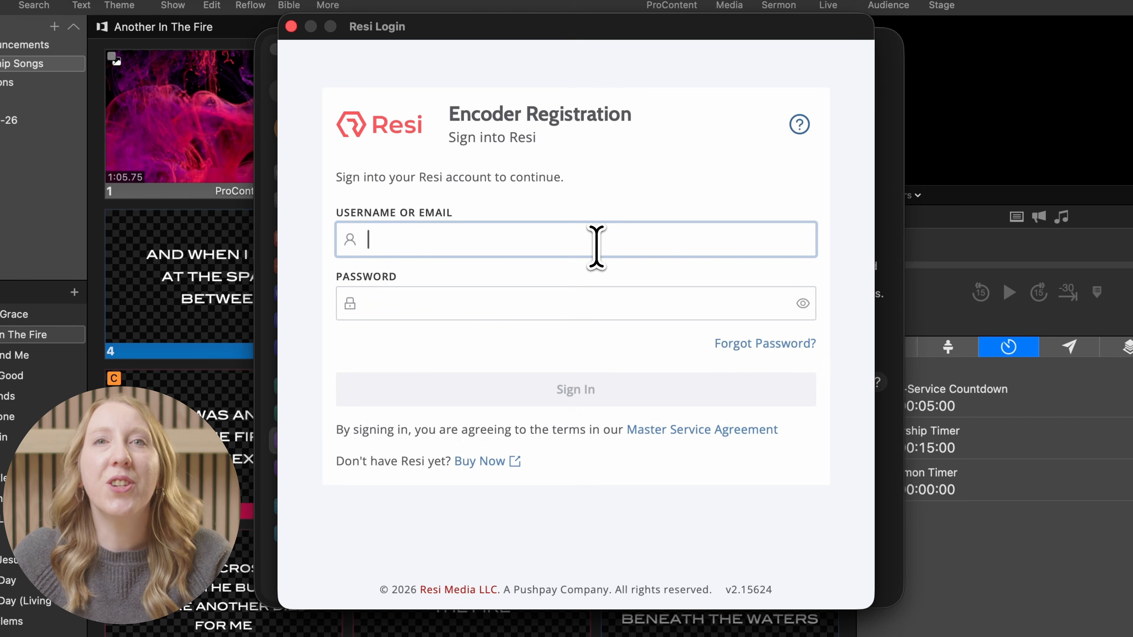
pyautogui.press('Tab')
pyautogui.press('super+v')
pyautogui.click(625, 389)
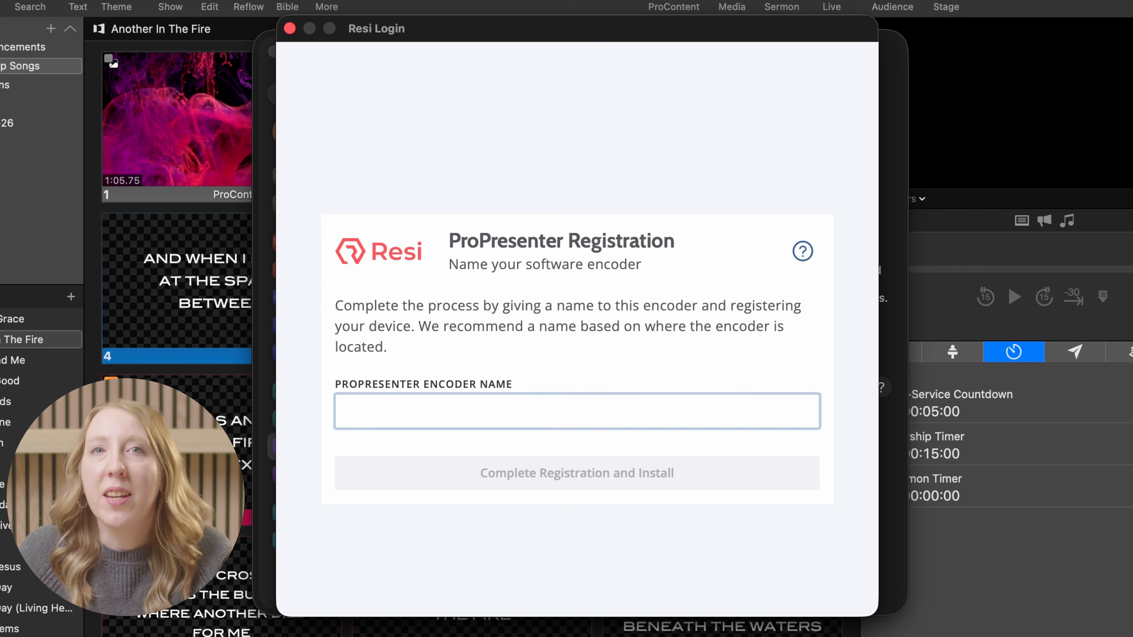
# Name the encoder Main Auditorium, complete registration and install the encoder update
pyautogui.write('Main Auditorium')
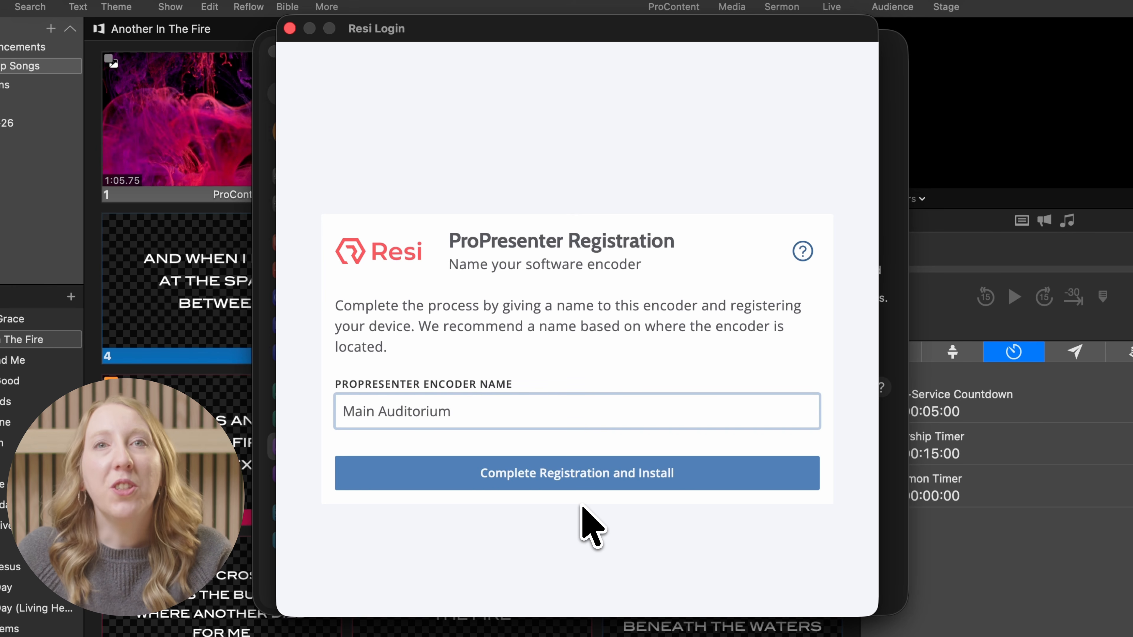
pyautogui.click(585, 488)
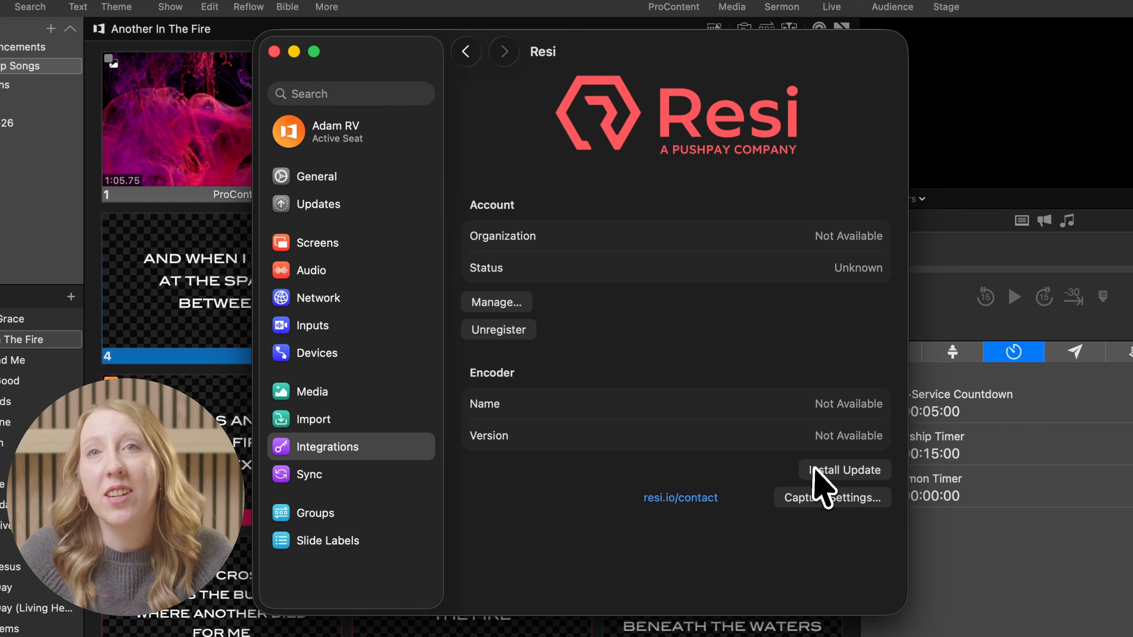
pyautogui.click(816, 470)
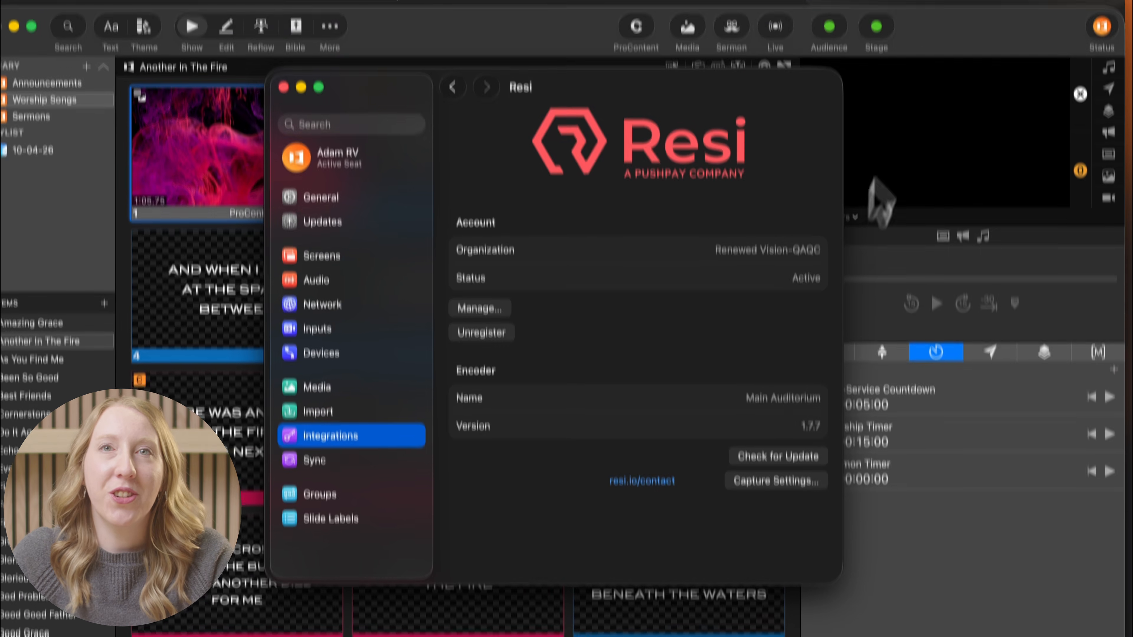
# Close settings and open the Capture Settings dialog
pyautogui.click(919, 89)
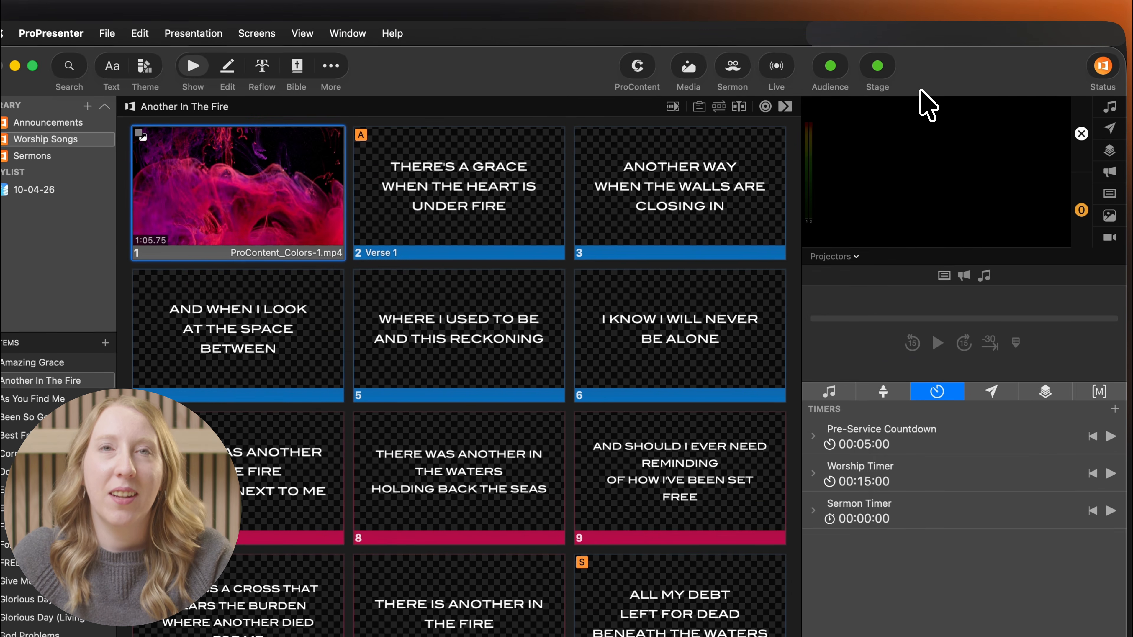
pyautogui.click(776, 65)
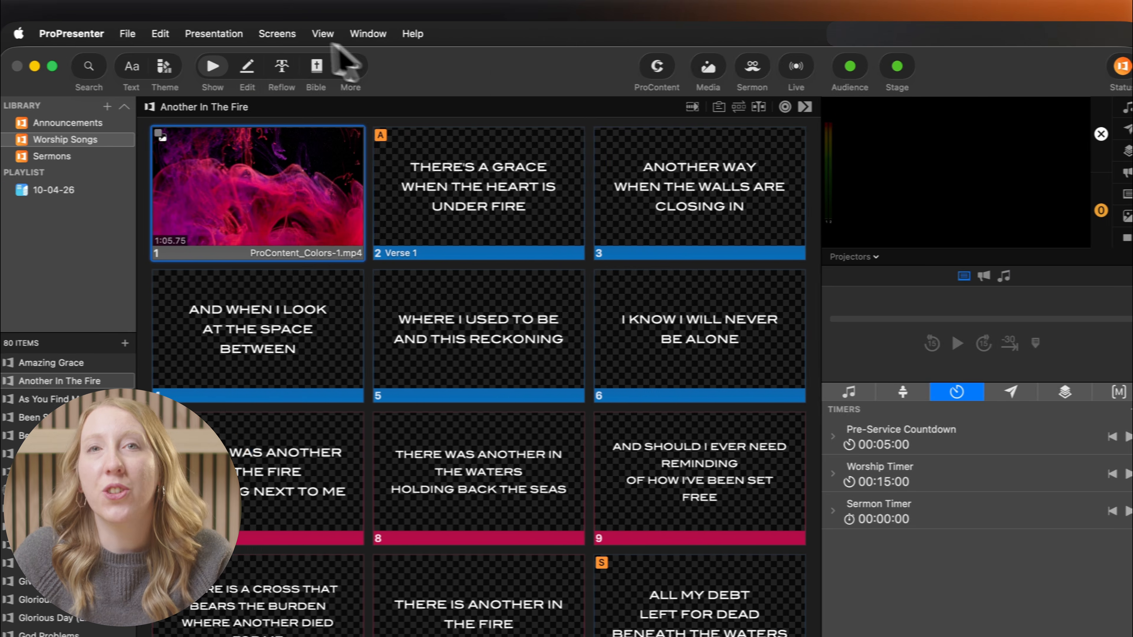
pyautogui.click(256, 33)
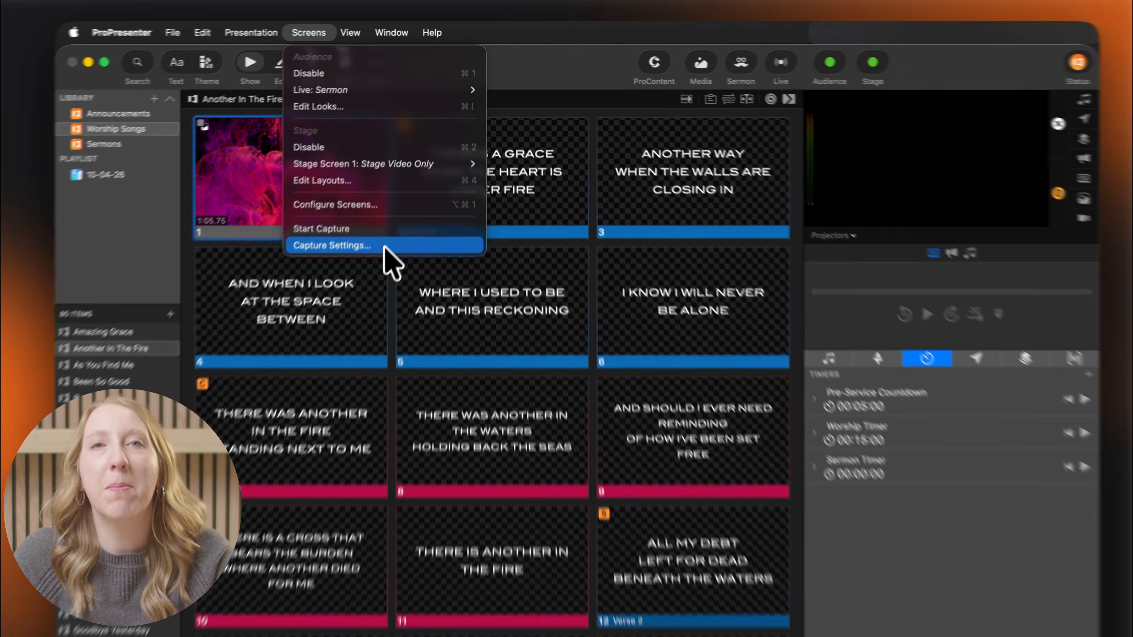
pyautogui.click(376, 269)
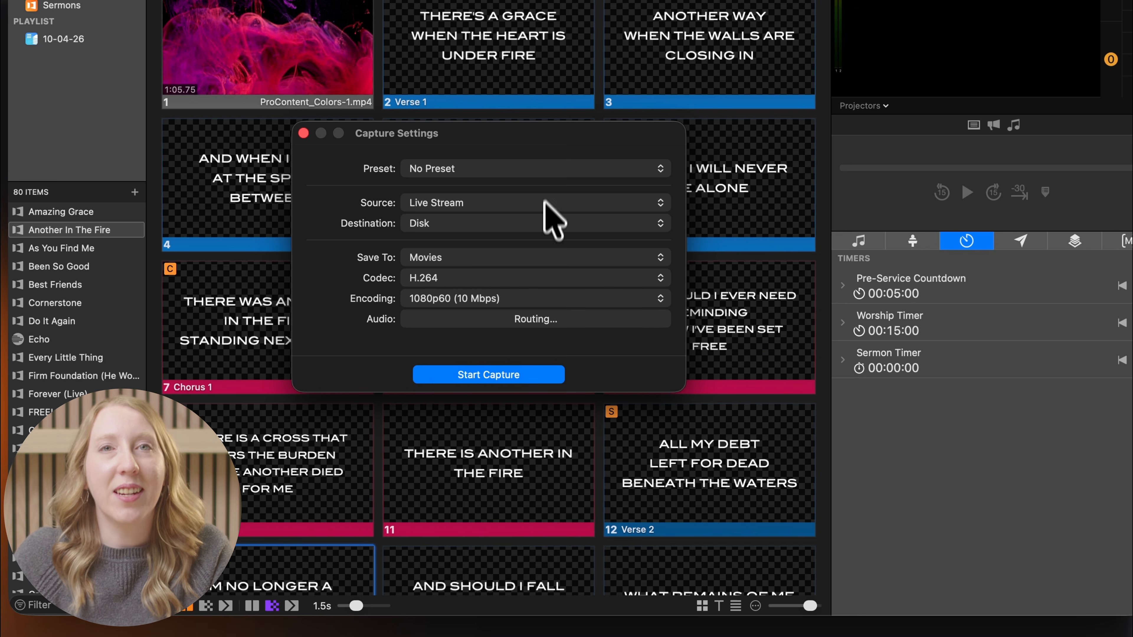
# Set the capture destination to Resi, keeping Live Stream as the source
pyautogui.click(544, 223)
pyautogui.click(540, 261)
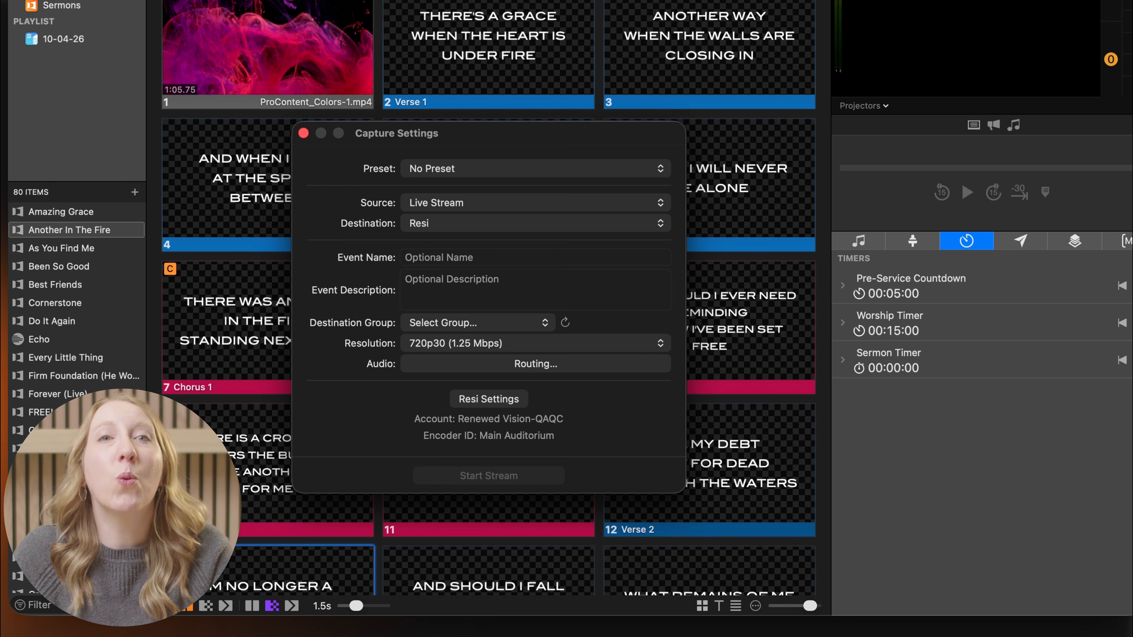
pyautogui.click(554, 203)
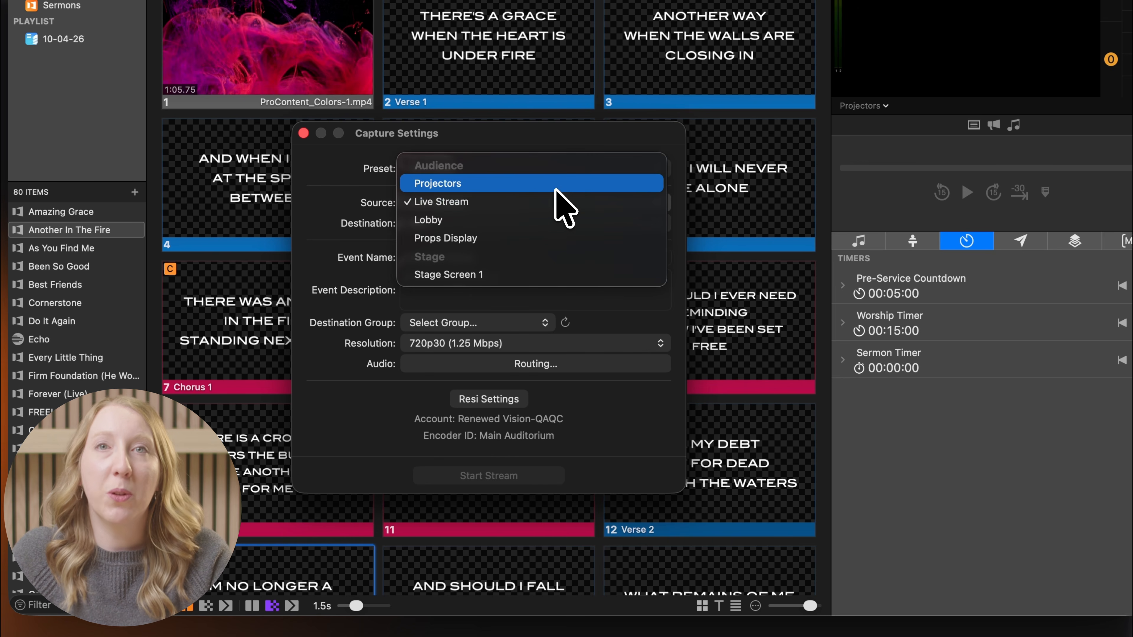
pyautogui.click(554, 202)
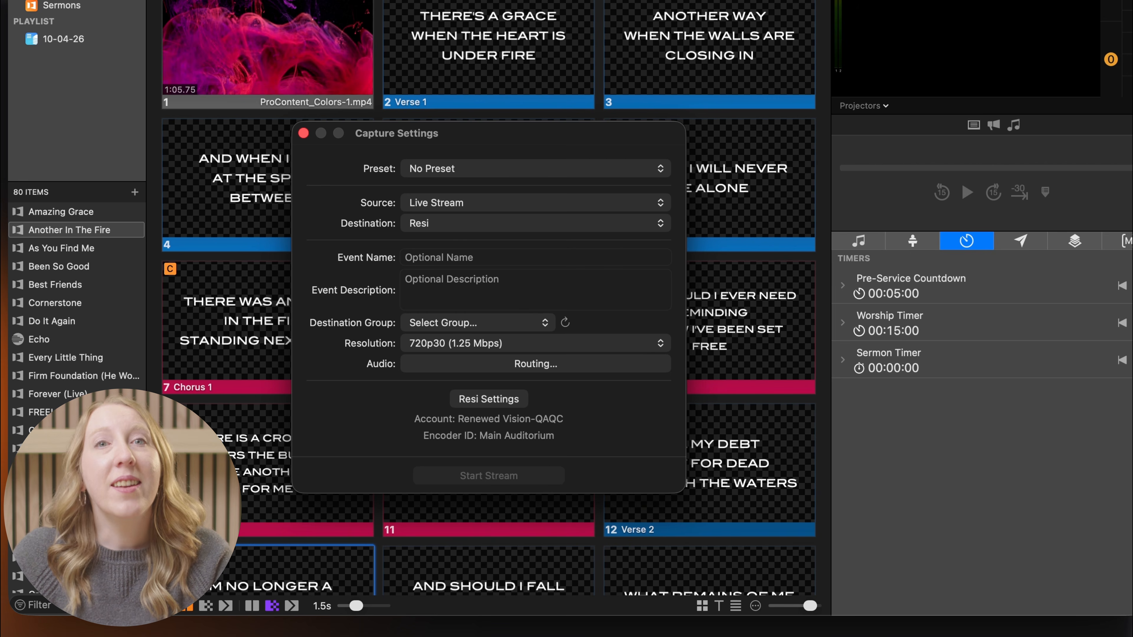
# Name the event Sunday 9am Service 10-11-26
pyautogui.click(571, 255)
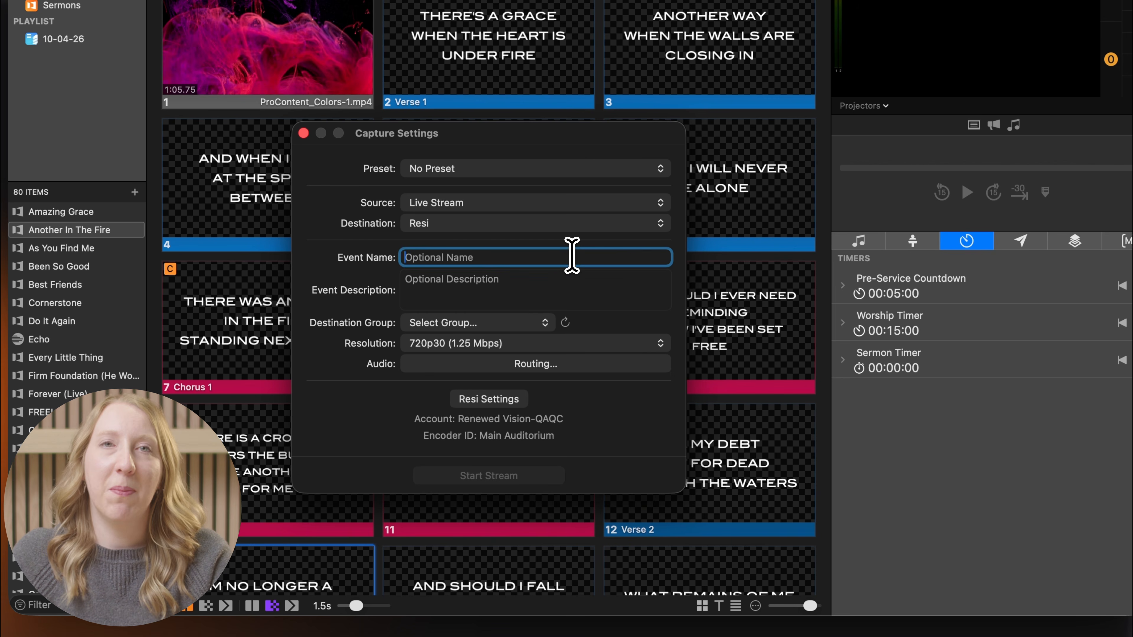
pyautogui.write('Sunday')
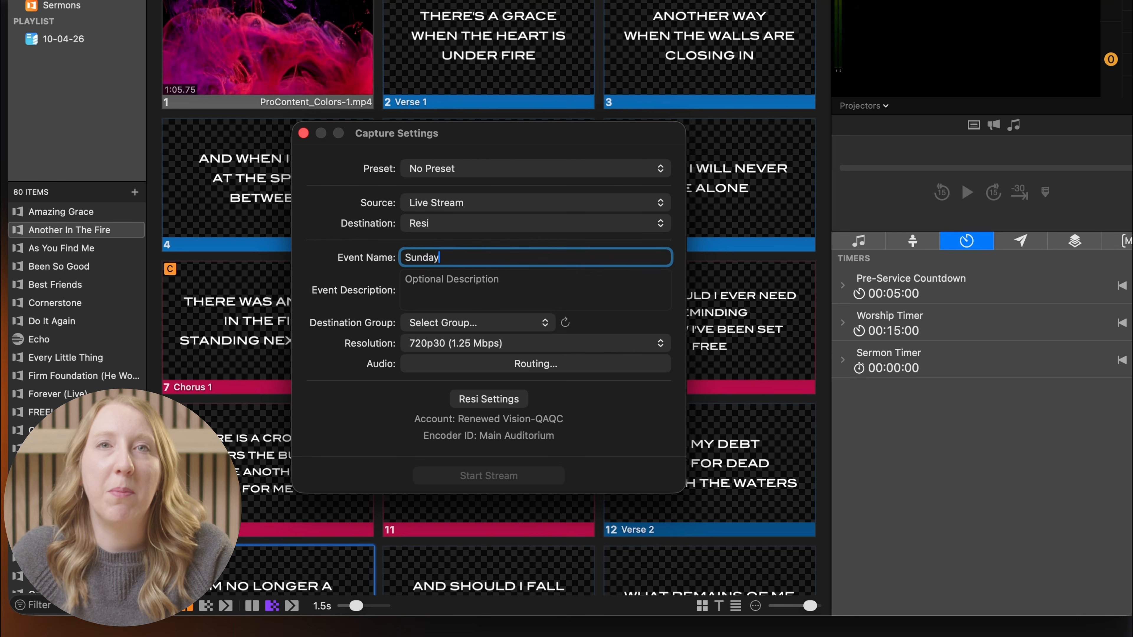
pyautogui.write(' 9am Service 10-')
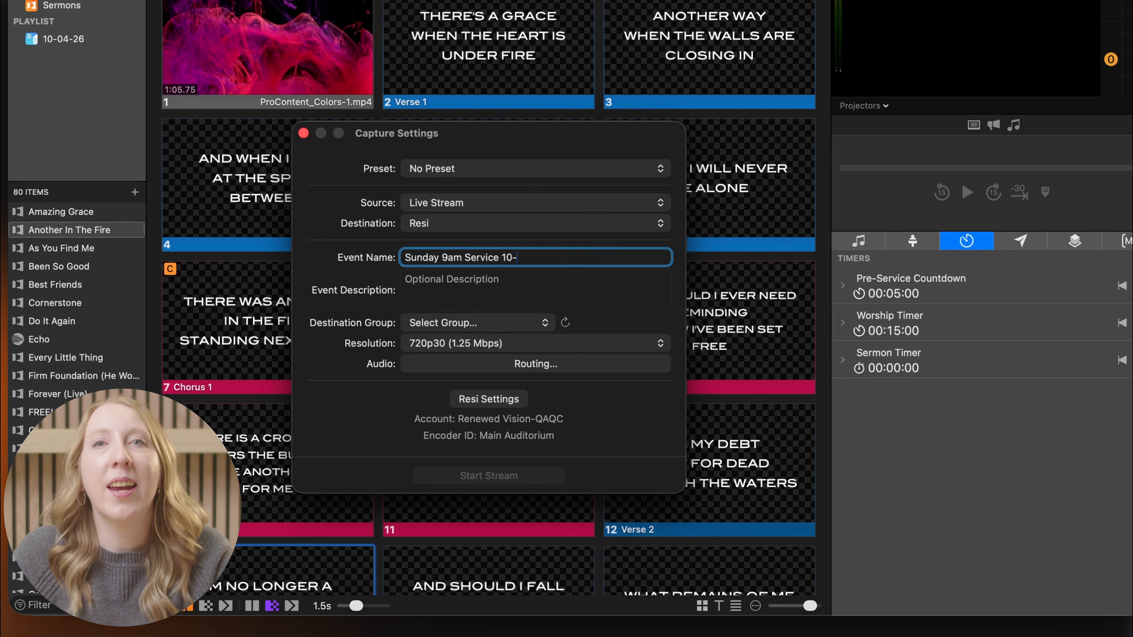
pyautogui.write('11-26')
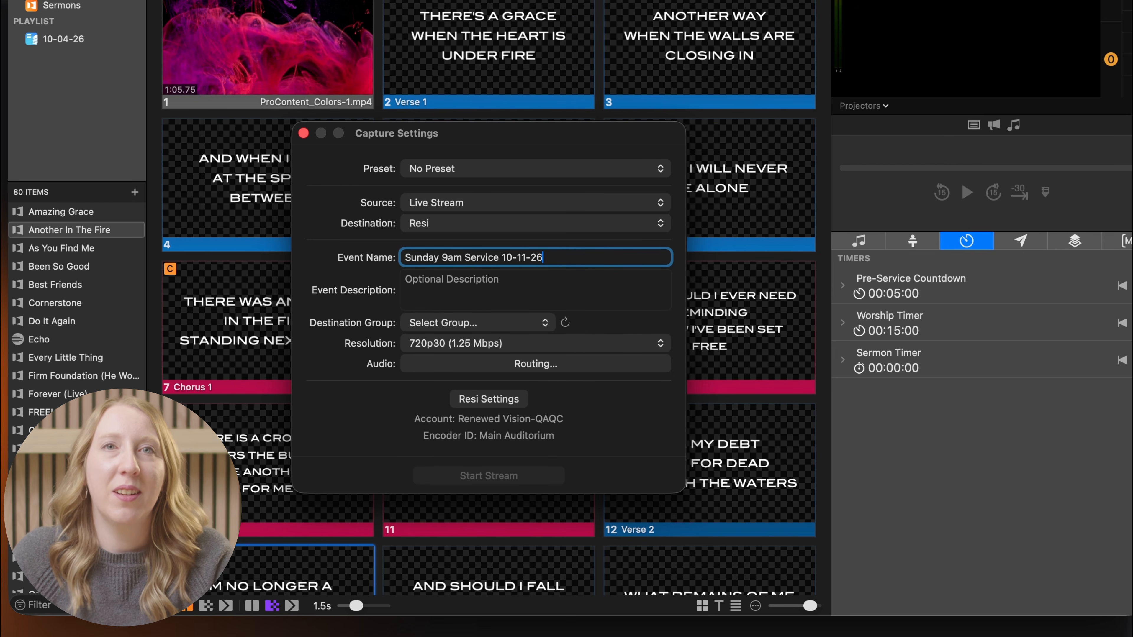
# Choose the RV Resi Demo destination group and the 1080p60 (6 Mbps) resolution
pyautogui.click(544, 323)
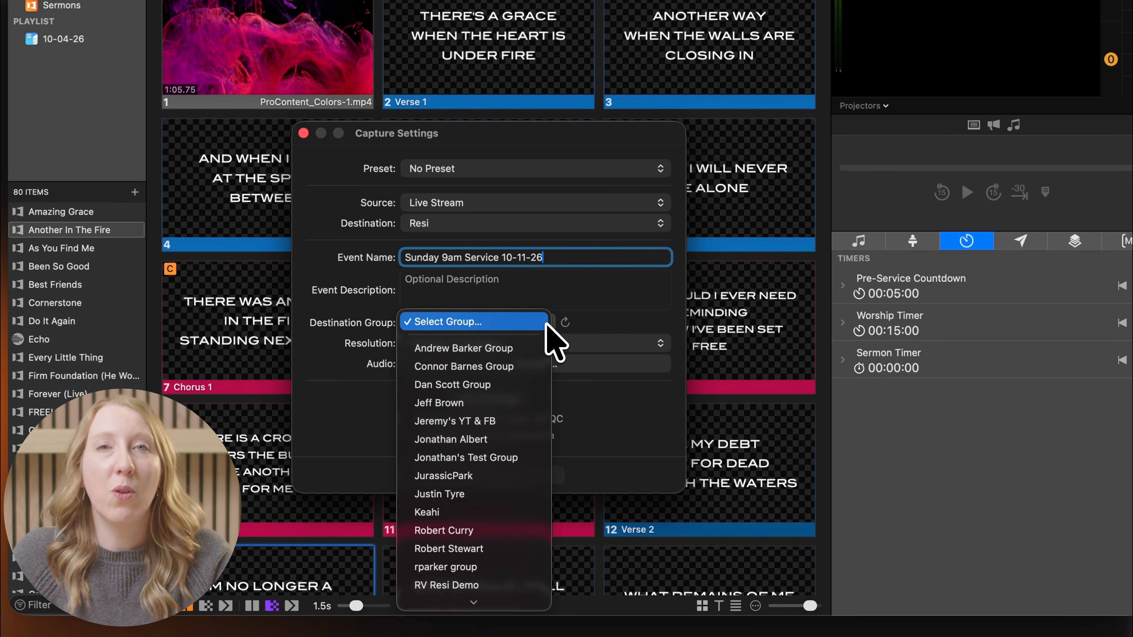
pyautogui.click(522, 550)
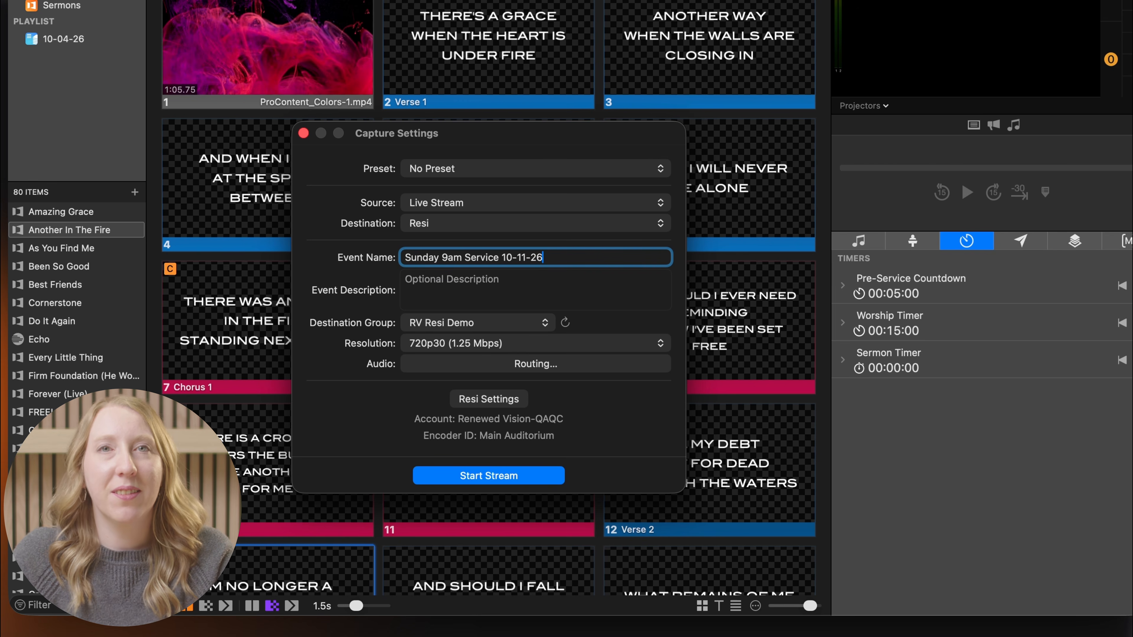
pyautogui.click(656, 345)
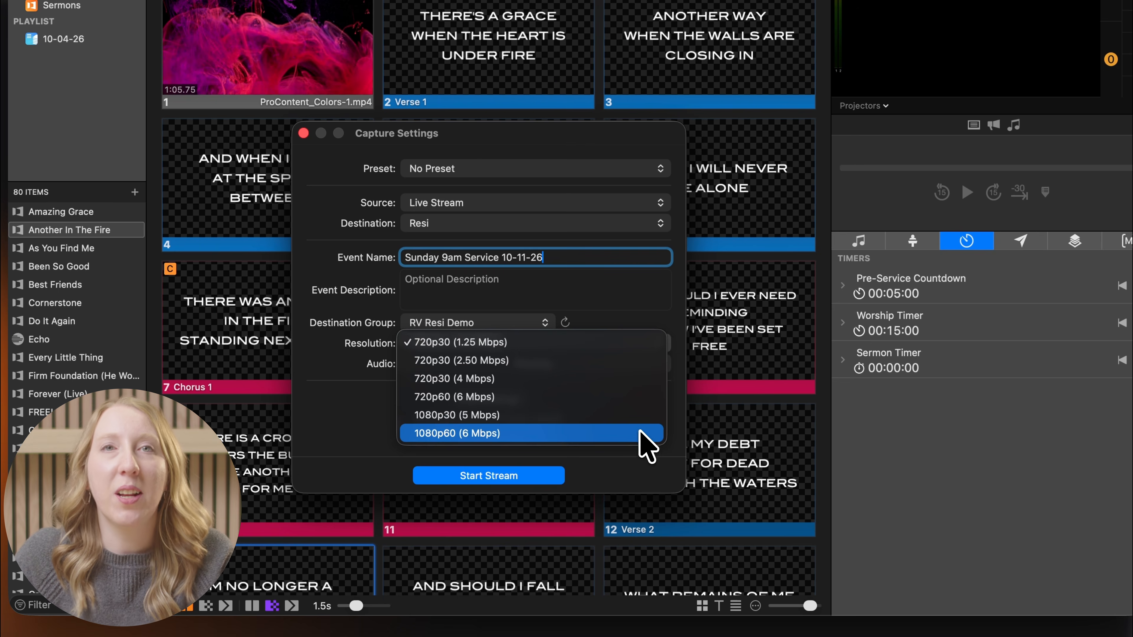
pyautogui.click(638, 432)
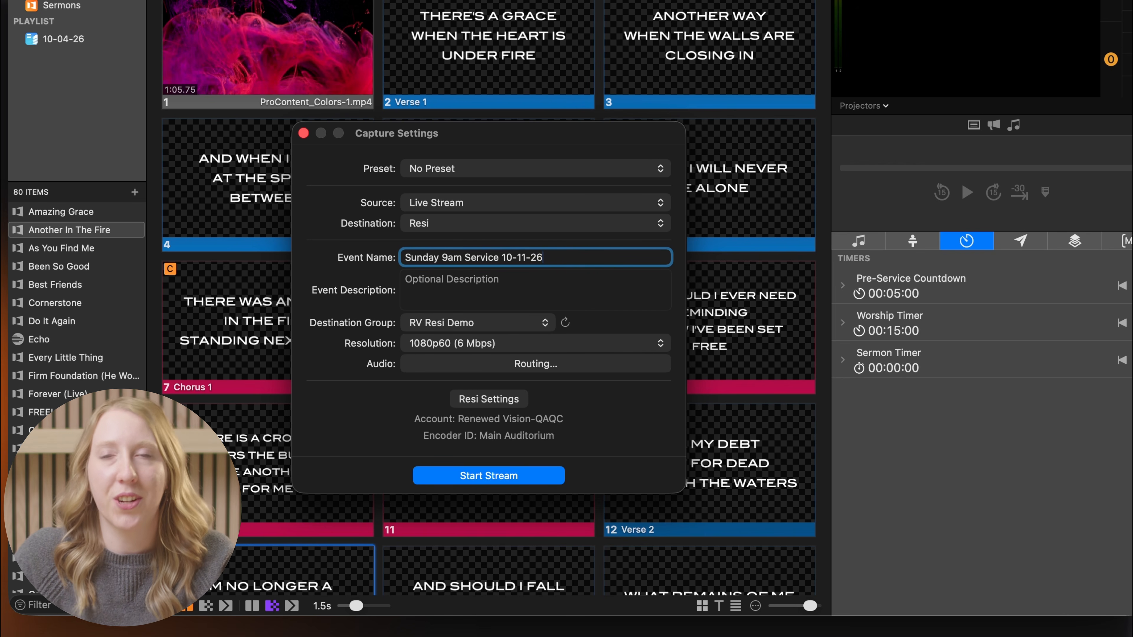
# Adjust the audio routing of ProPresenter channels to the left and right output channels
pyautogui.click(631, 394)
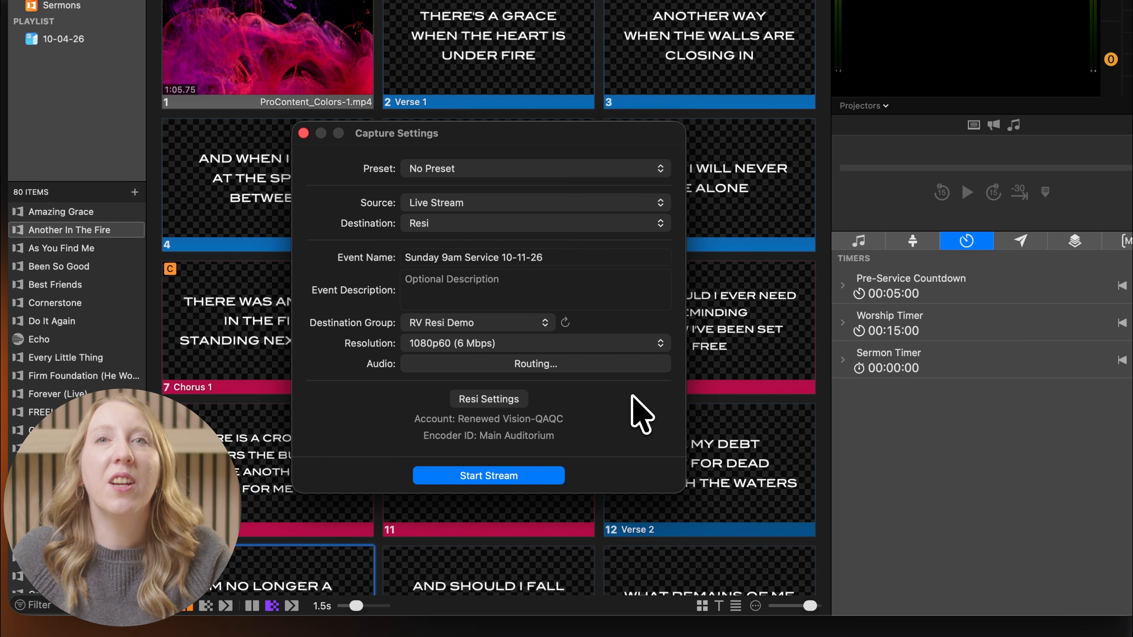
pyautogui.click(601, 364)
pyautogui.click(559, 455)
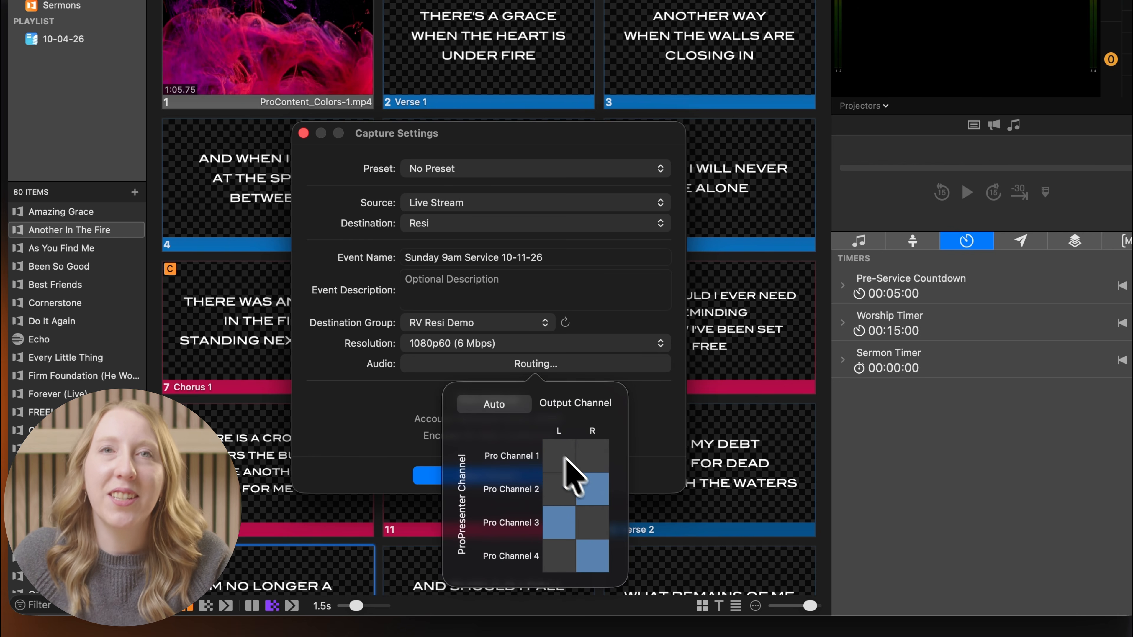
pyautogui.click(595, 491)
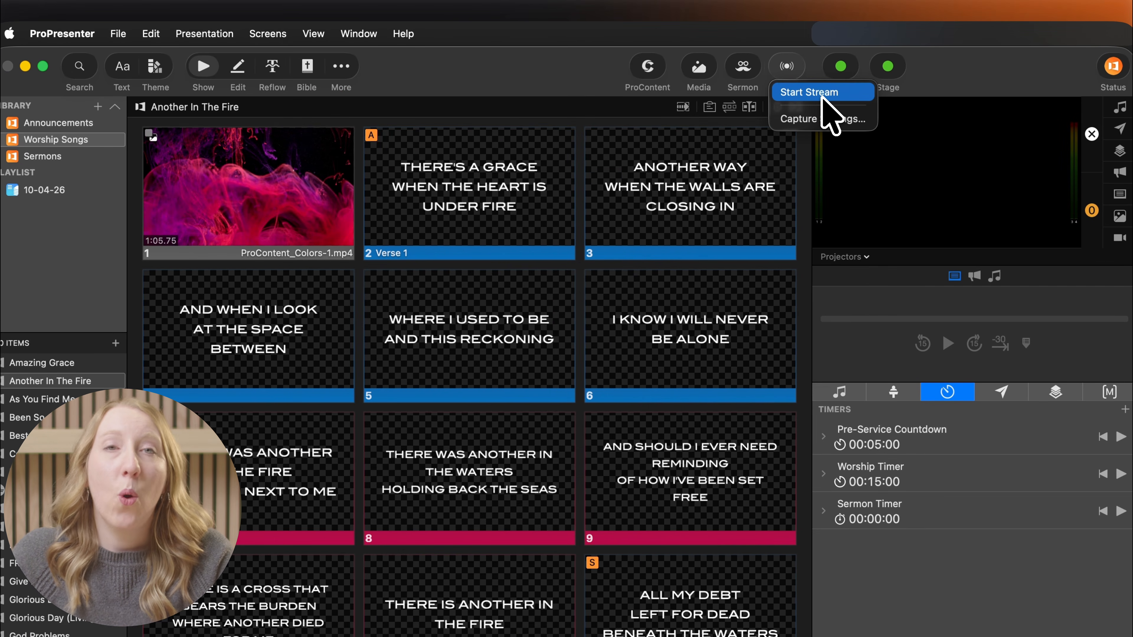
# Start the live stream
pyautogui.click(549, 63)
pyautogui.click(268, 33)
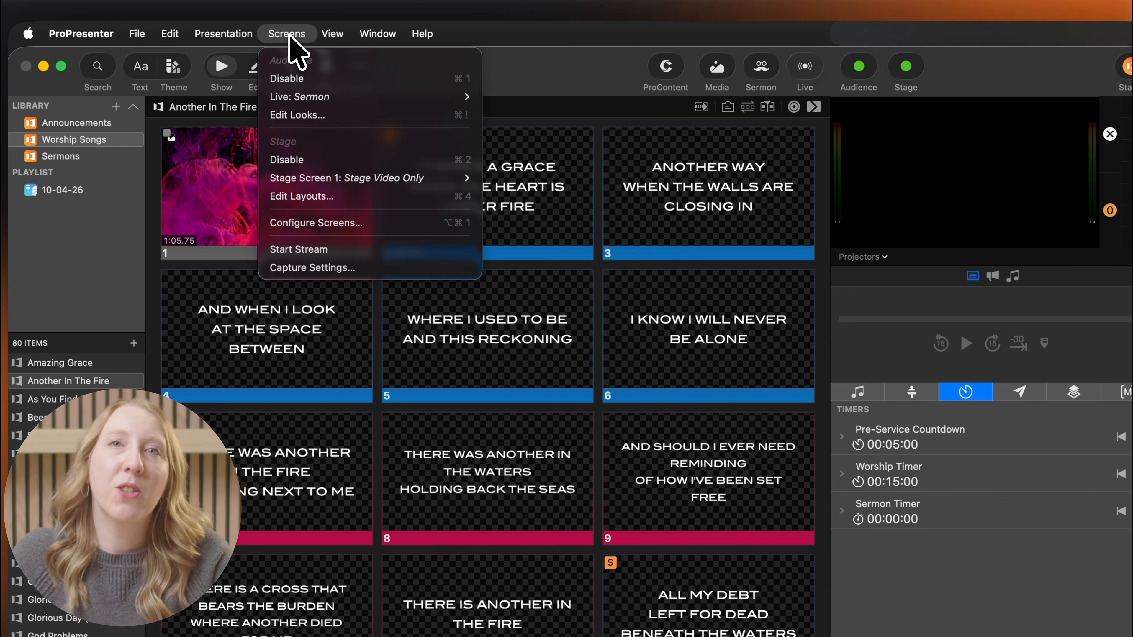
pyautogui.click(370, 237)
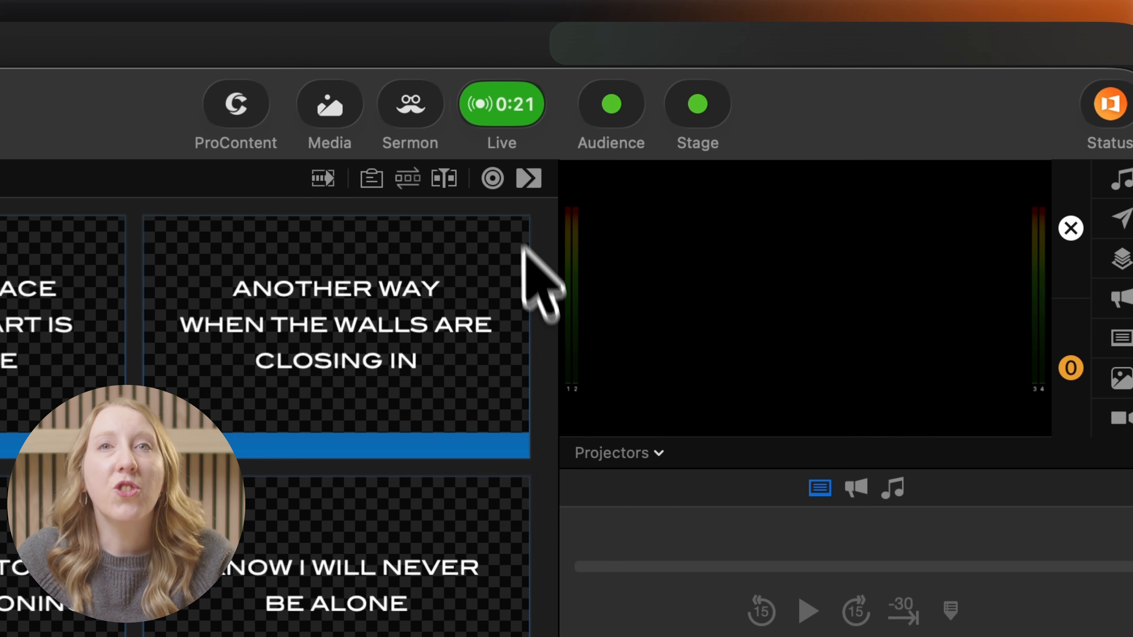
# Review the live stream's status and its capture settings
pyautogui.click(527, 117)
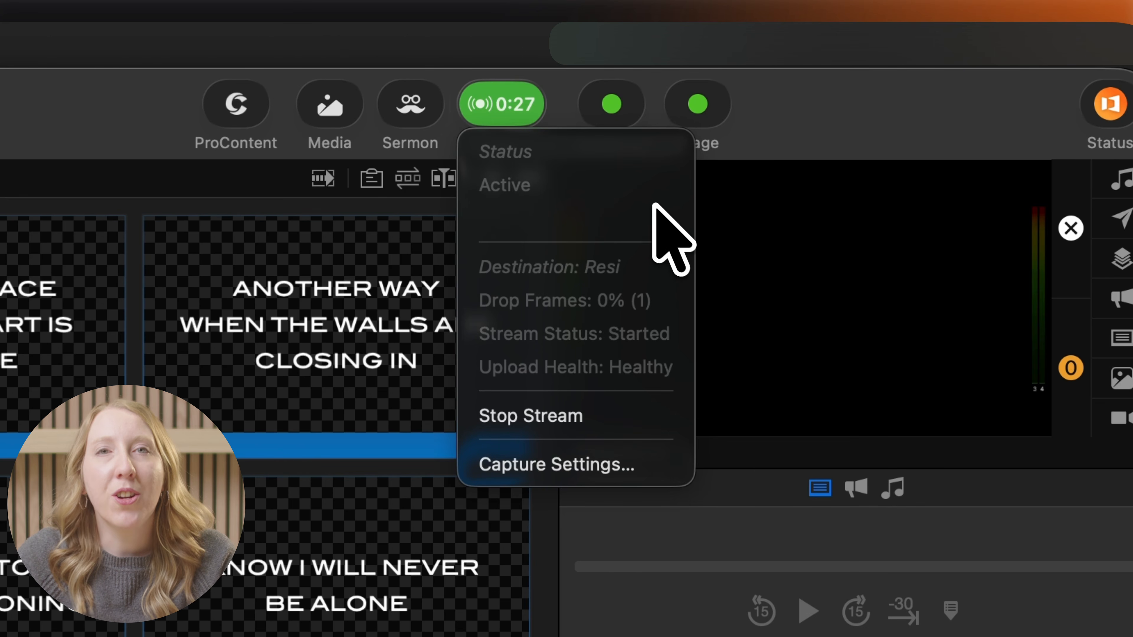
pyautogui.click(527, 120)
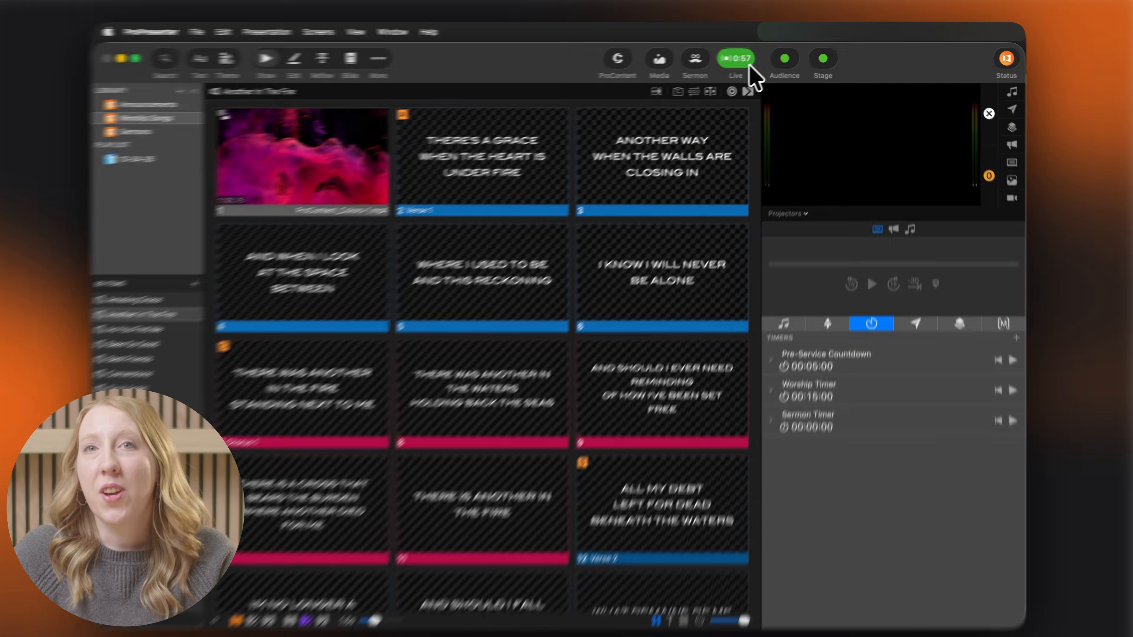
pyautogui.click(740, 58)
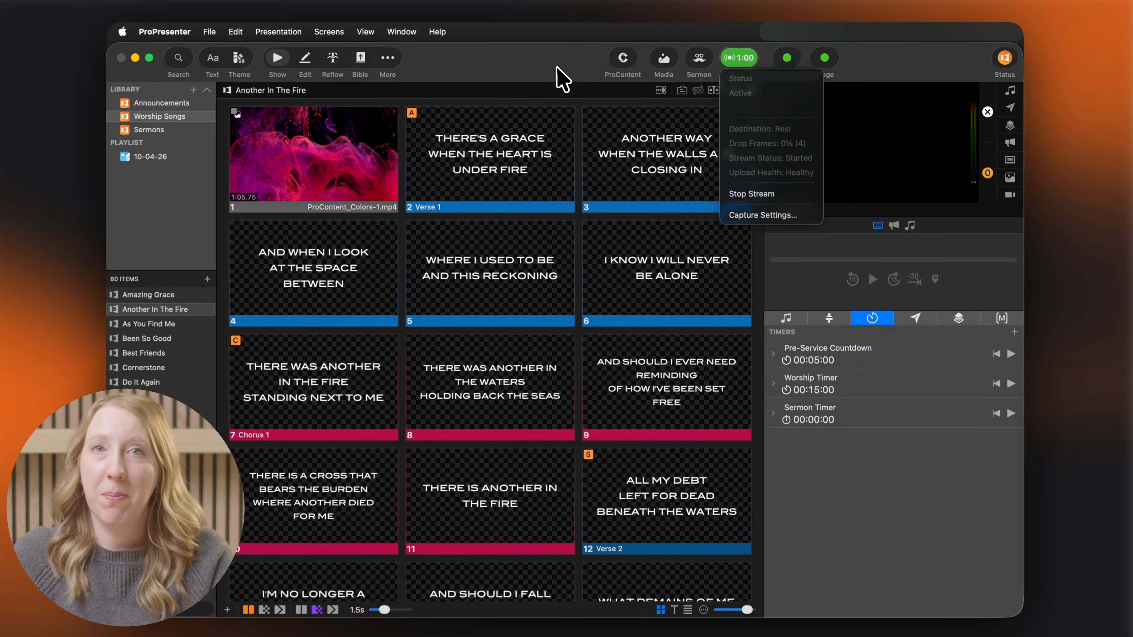
pyautogui.click(742, 59)
pyautogui.click(758, 214)
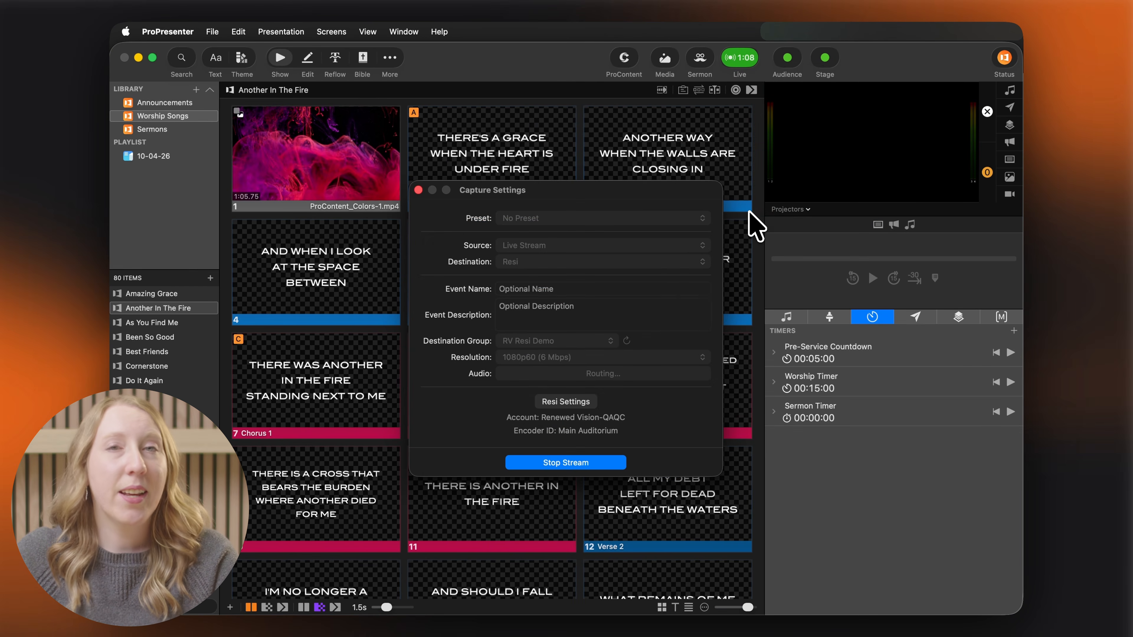
pyautogui.click(419, 190)
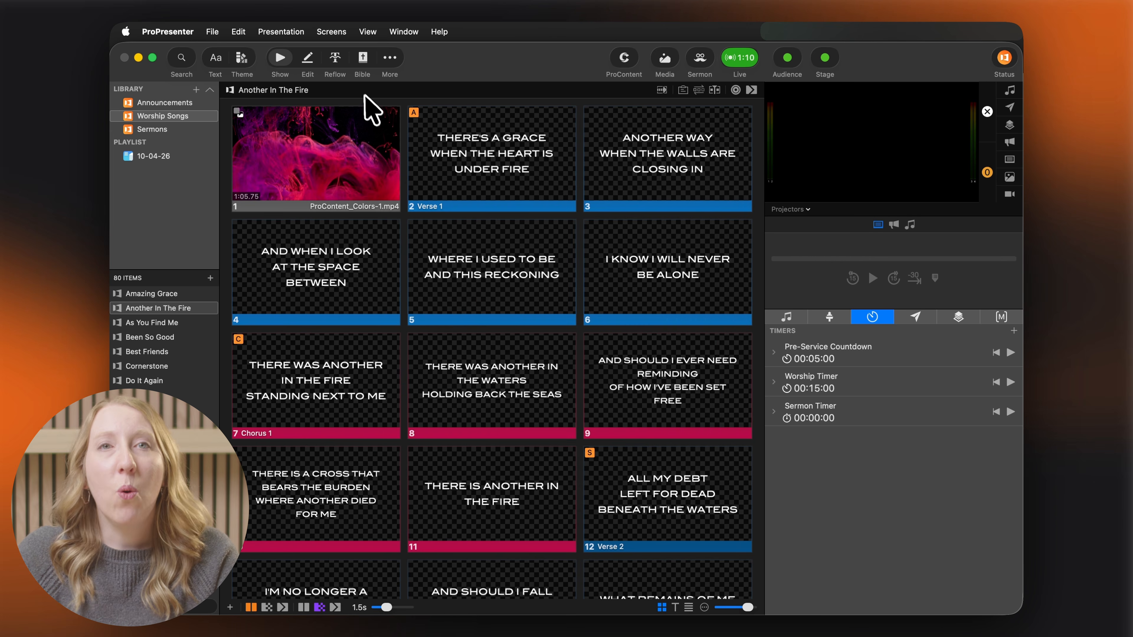
# Check for encoder updates and open capture settings from the Resi integration settings
pyautogui.click(331, 31)
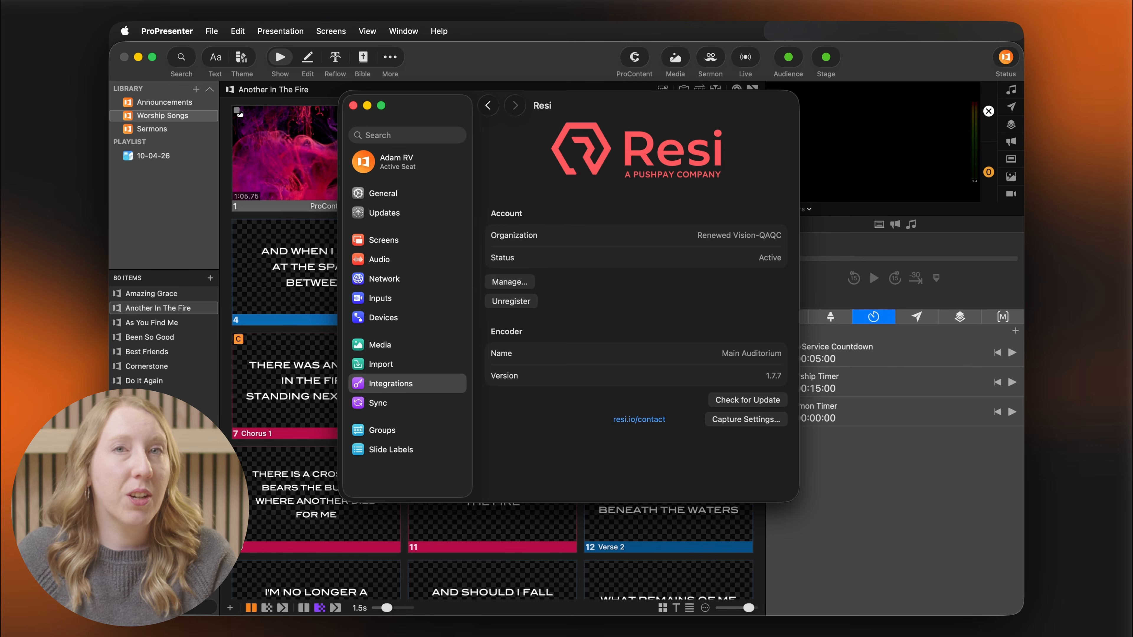
pyautogui.click(758, 401)
pyautogui.click(645, 419)
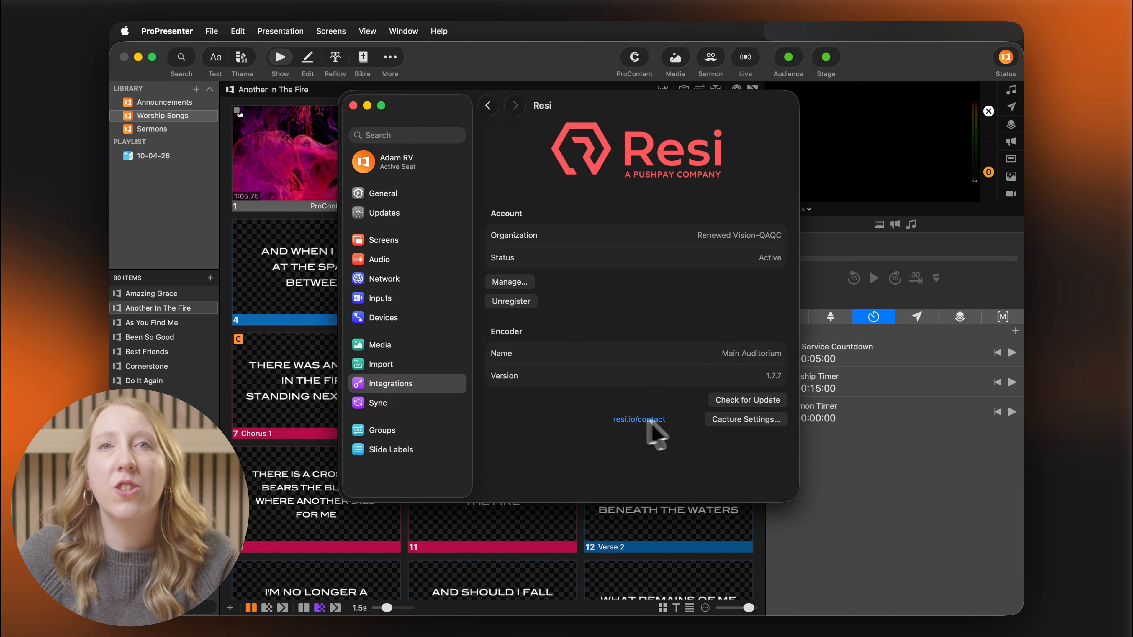
pyautogui.click(727, 420)
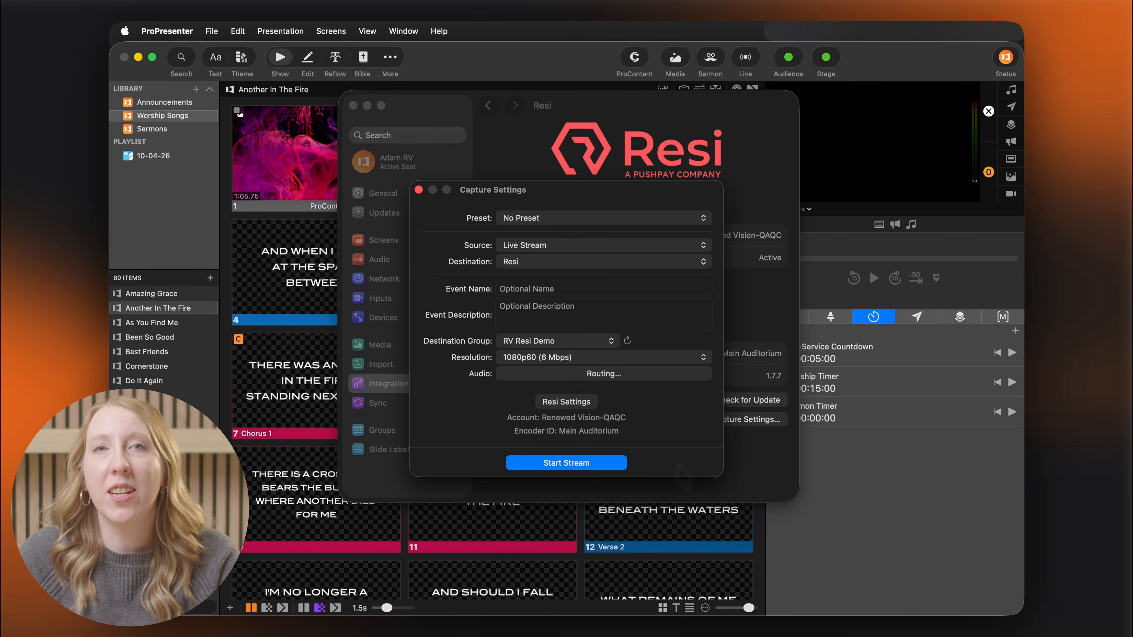